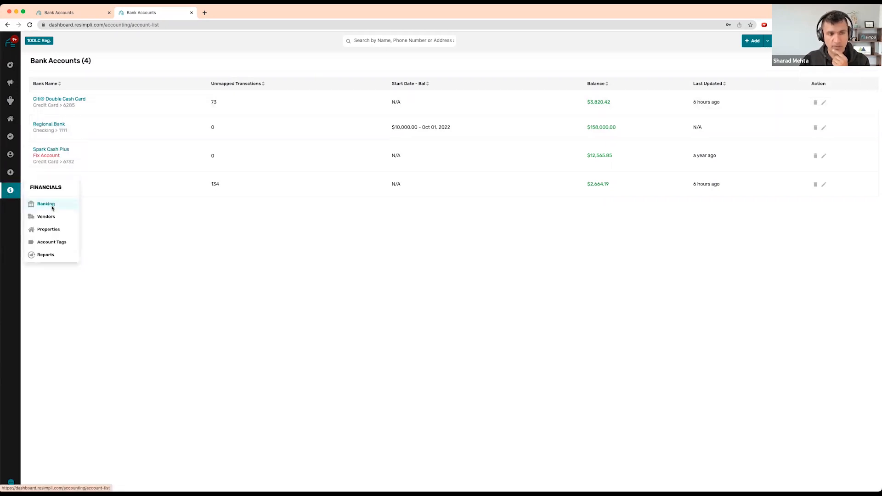
# Start linking a bank account through Plaid and search the institutions for "credit"
pyautogui.click(848, 77)
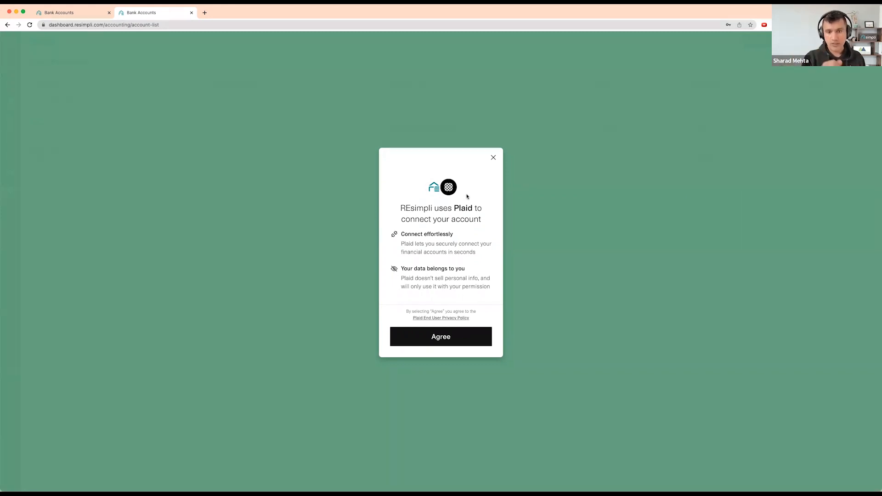
pyautogui.click(449, 336)
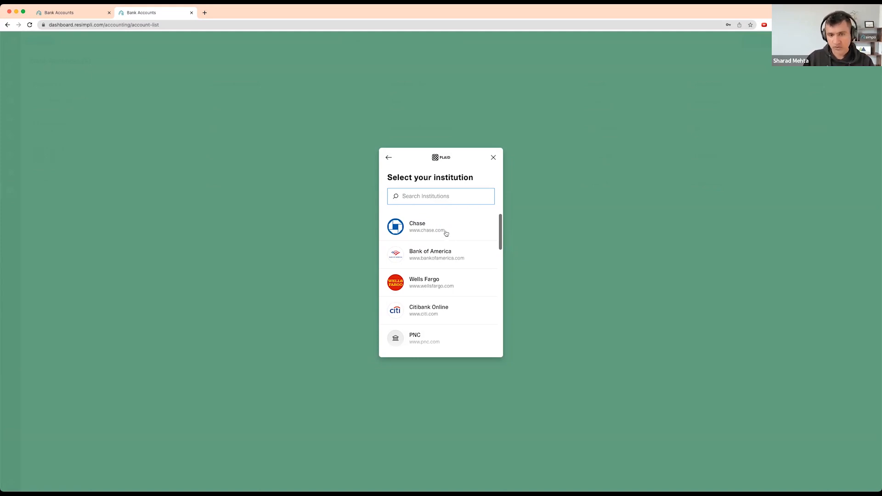
pyautogui.scroll(-1, 440, 243)
pyautogui.scroll(1, 439, 237)
pyautogui.scroll(-1, 441, 256)
pyautogui.scroll(1, 441, 257)
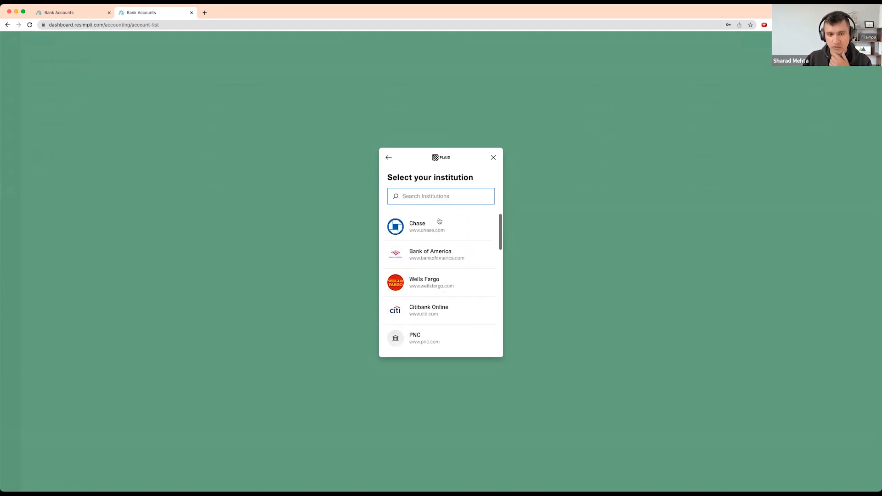
pyautogui.click(427, 198)
pyautogui.write('credit')
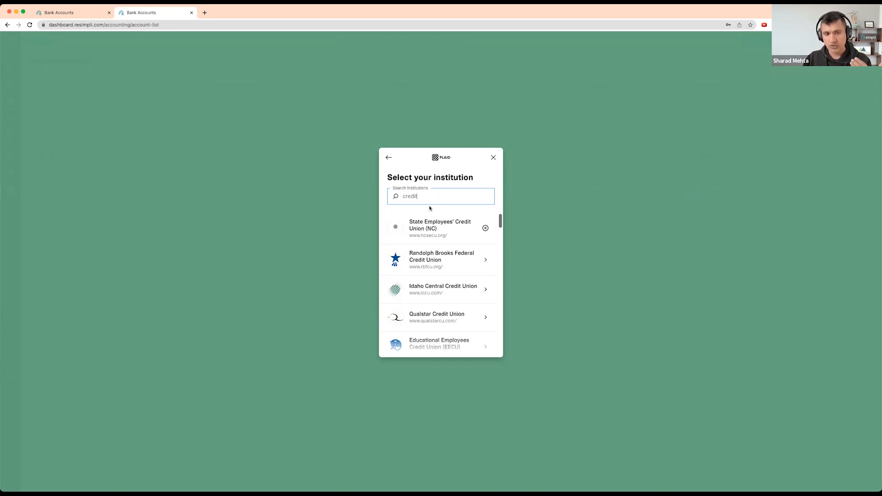
# Clear the institution search, choose Chase and continue to its authentication, and exit the account linking
pyautogui.moveTo(420, 198); pyautogui.dragTo(345, 193)
pyautogui.press('BackSpace')
pyautogui.click(434, 229)
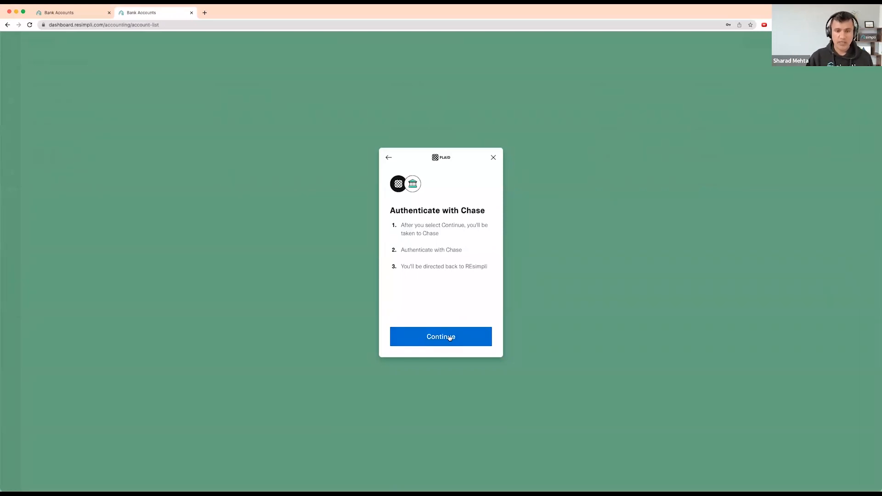
pyautogui.click(449, 338)
pyautogui.click(307, 147)
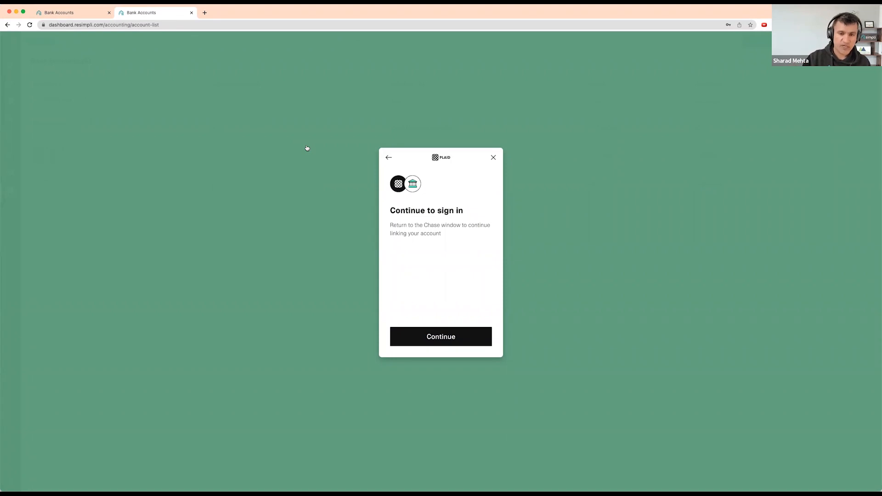
pyautogui.click(493, 157)
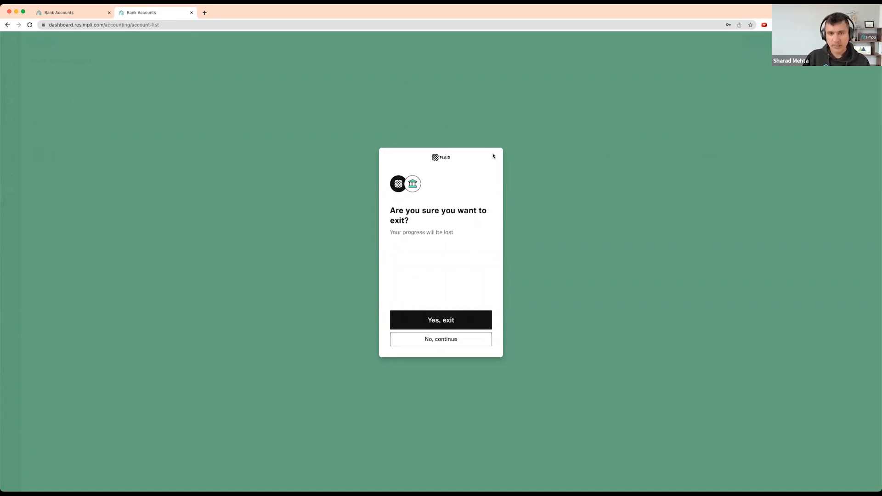
pyautogui.click(452, 321)
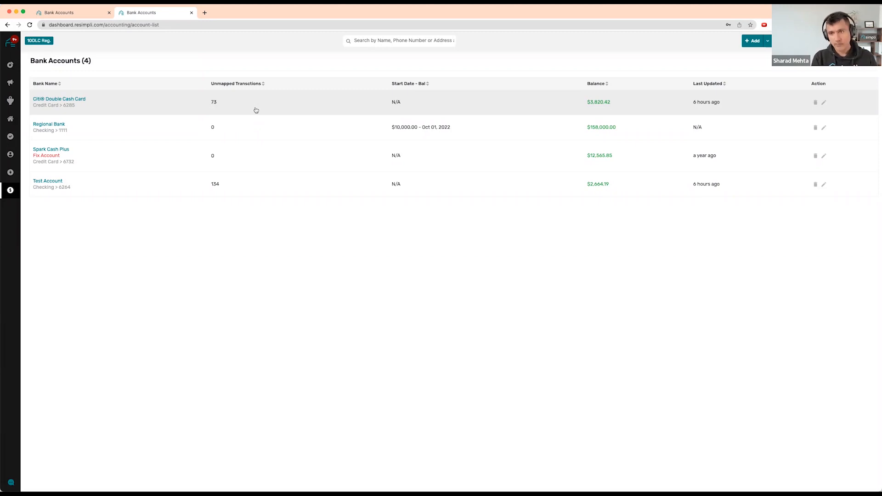
# Try the This Year time period for Test Account's transactions, cancel it, and return to the bank accounts list
pyautogui.click(52, 182)
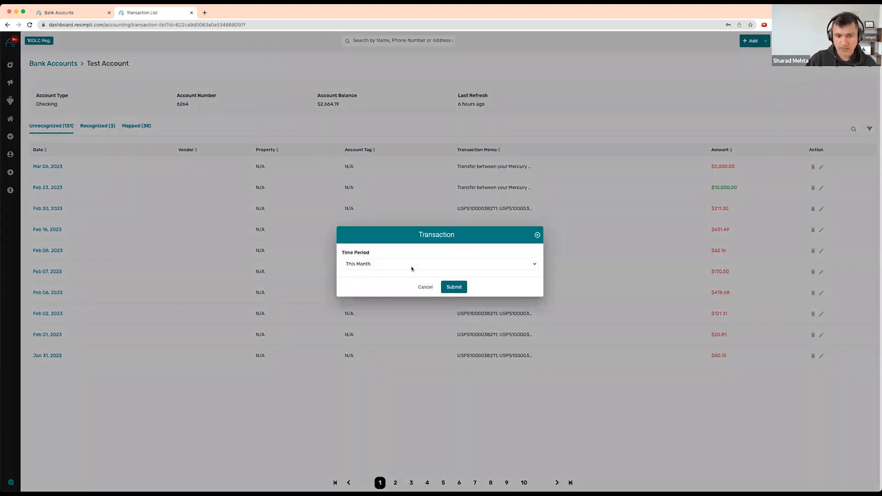
pyautogui.click(412, 270)
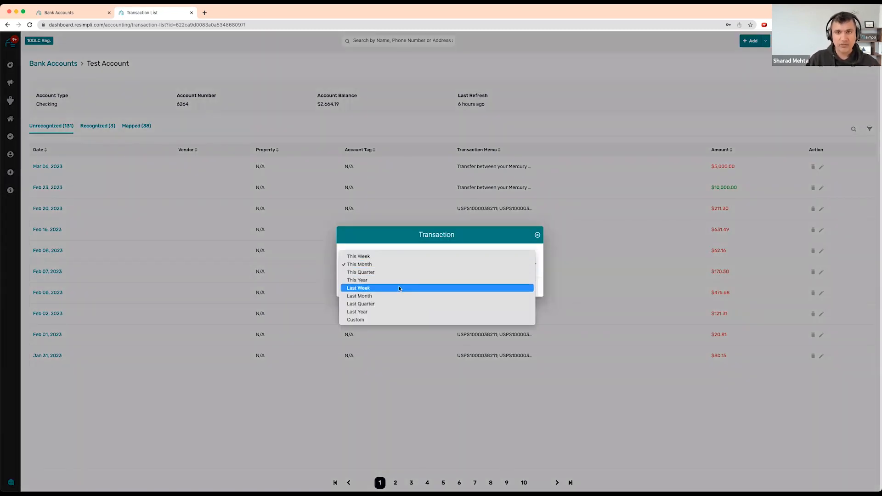
pyautogui.click(376, 279)
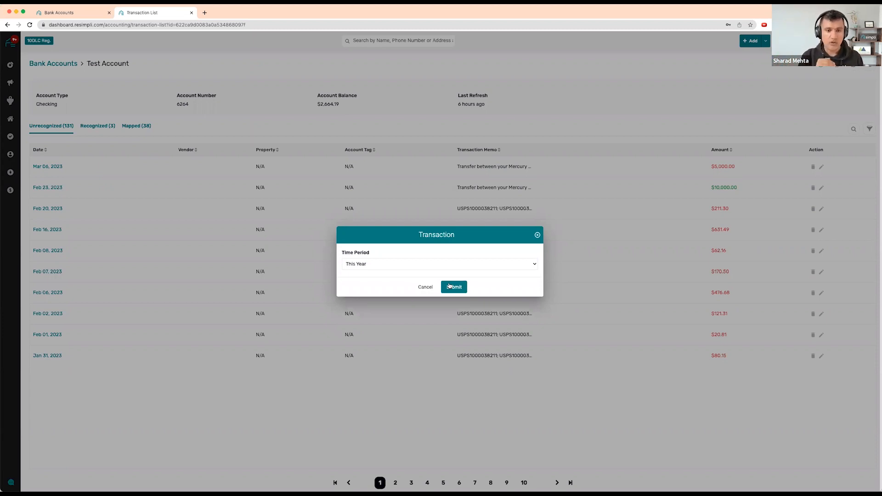
pyautogui.click(424, 288)
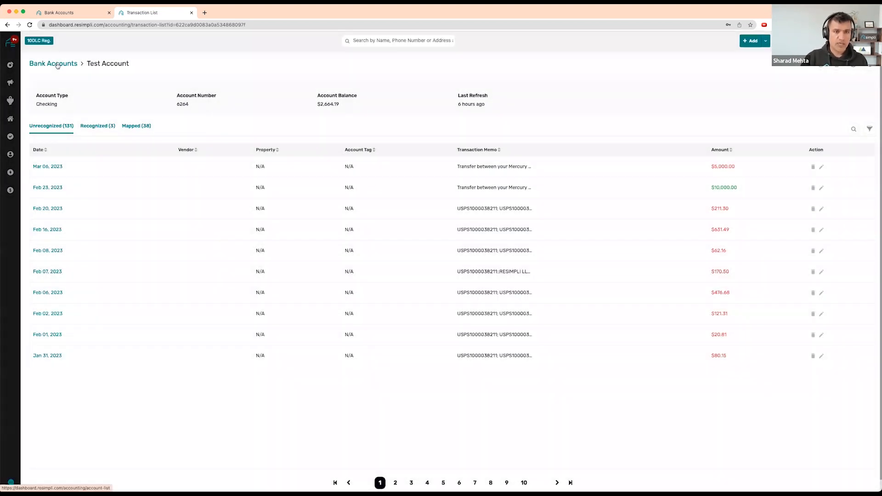
pyautogui.click(56, 64)
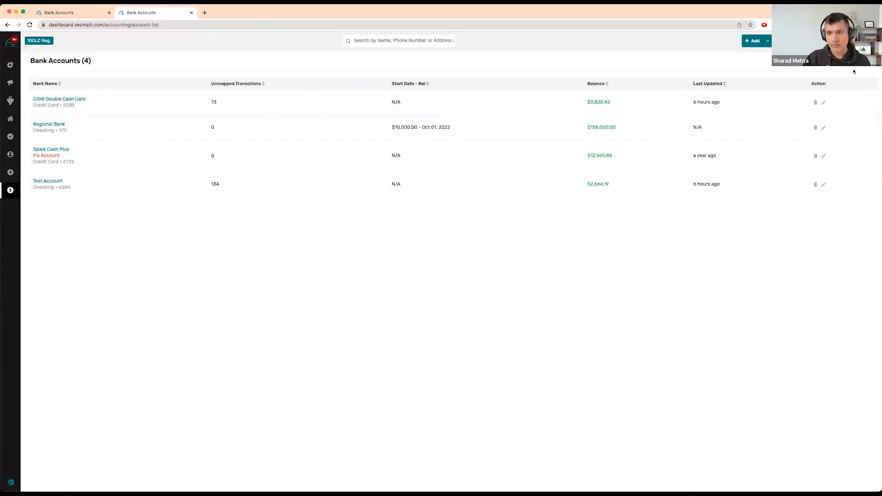
# Start a manual account with the bank name Chase Bank, type Checking, an account number and a balance of $10,000
pyautogui.click(767, 40)
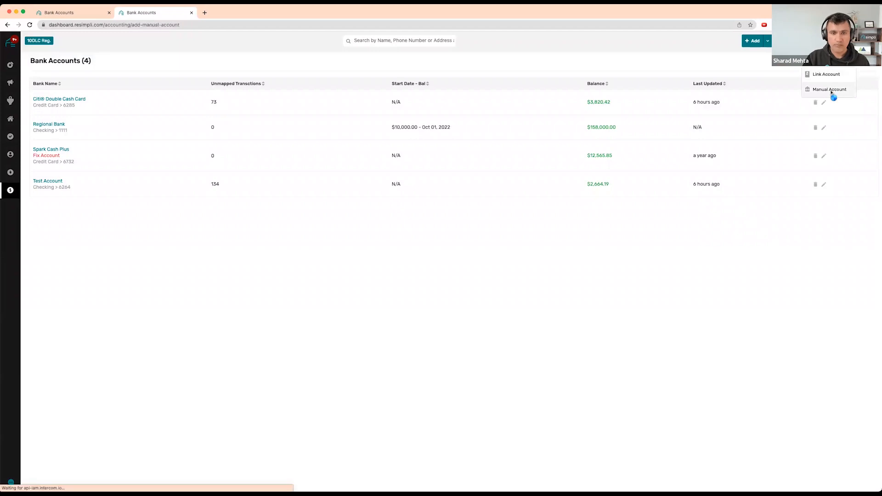
pyautogui.click(831, 91)
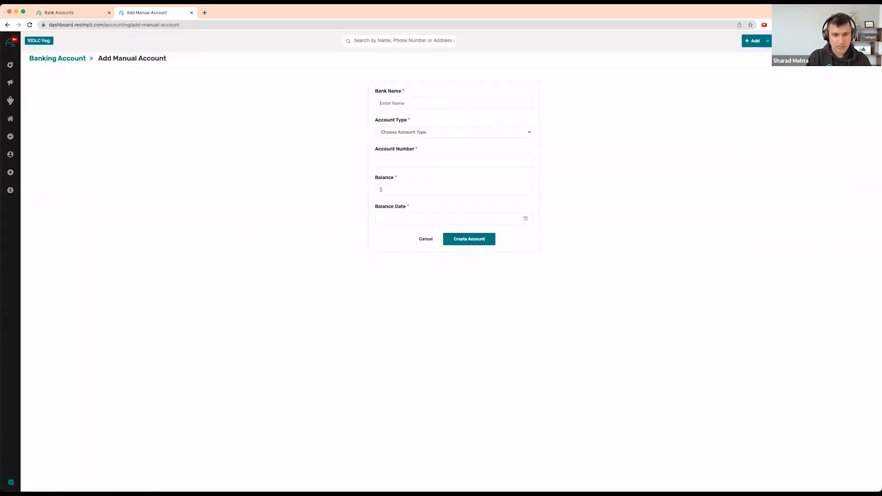
pyautogui.write('Chase Bank')
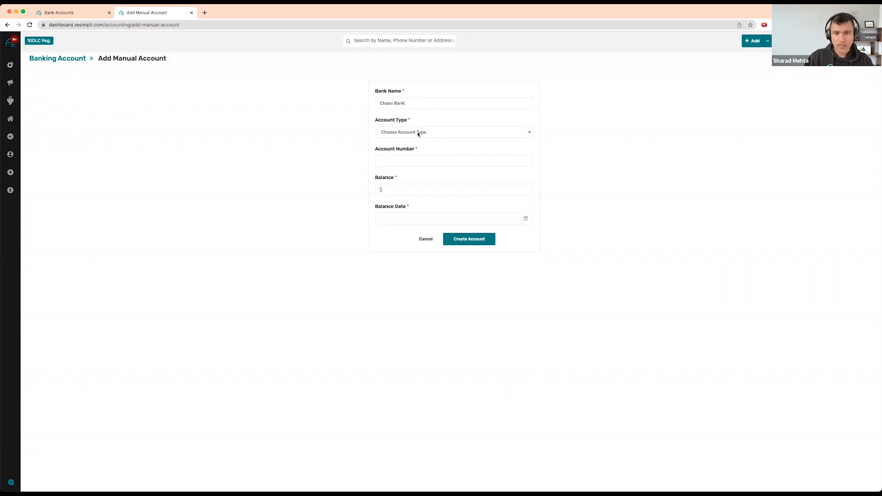
pyautogui.click(418, 133)
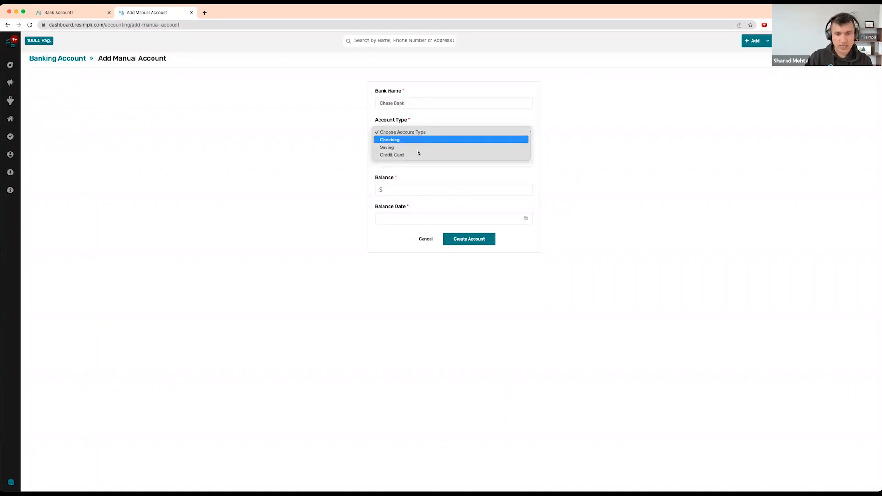
pyautogui.click(418, 140)
pyautogui.click(414, 162)
pyautogui.write('1234')
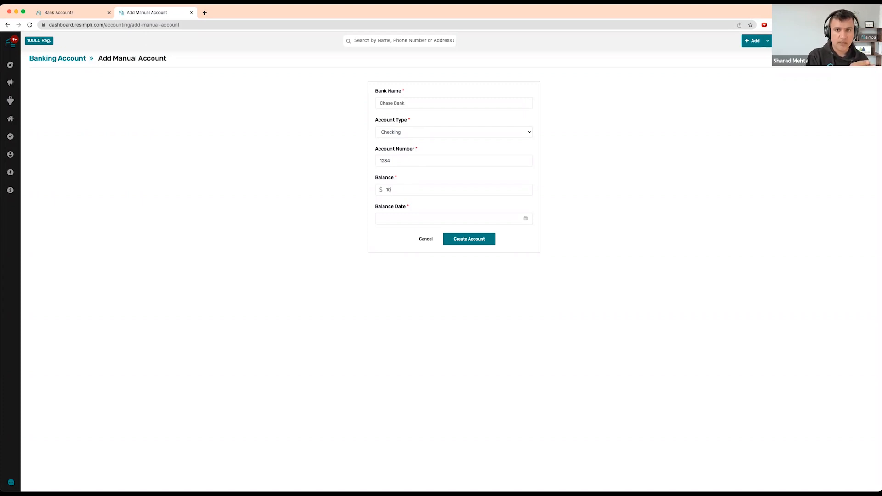
pyautogui.write('000')
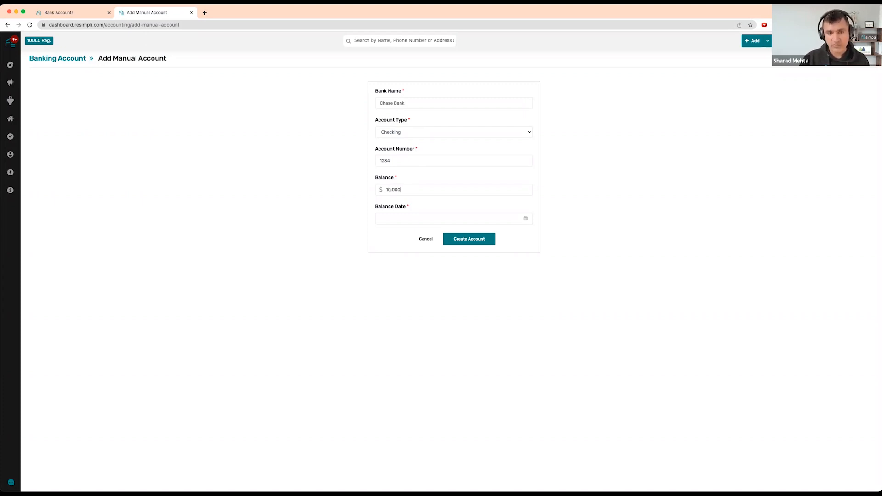
# Set the balance date to 01/01/2023 and create the manual account
pyautogui.click(526, 219)
pyautogui.click(382, 234)
pyautogui.click(381, 234)
pyautogui.click(385, 258)
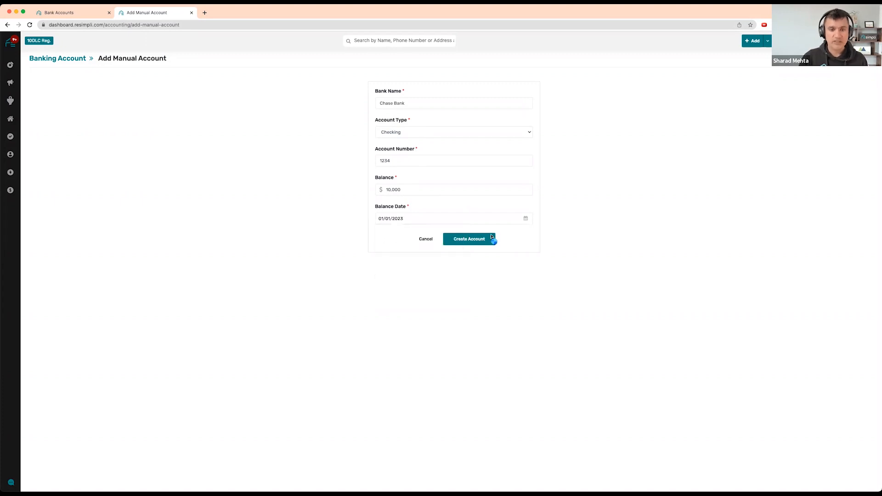
pyautogui.click(491, 237)
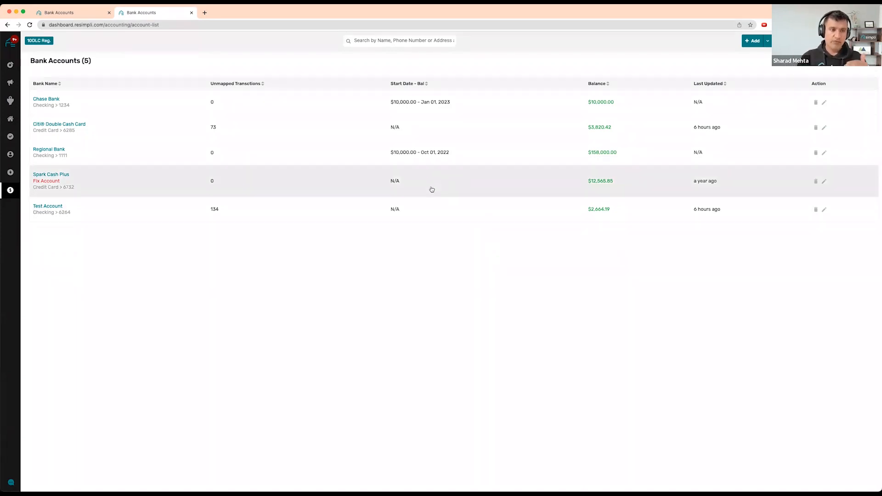
# View the Regional Bank account's transactions and return to the bank accounts list
pyautogui.moveTo(10, 100)
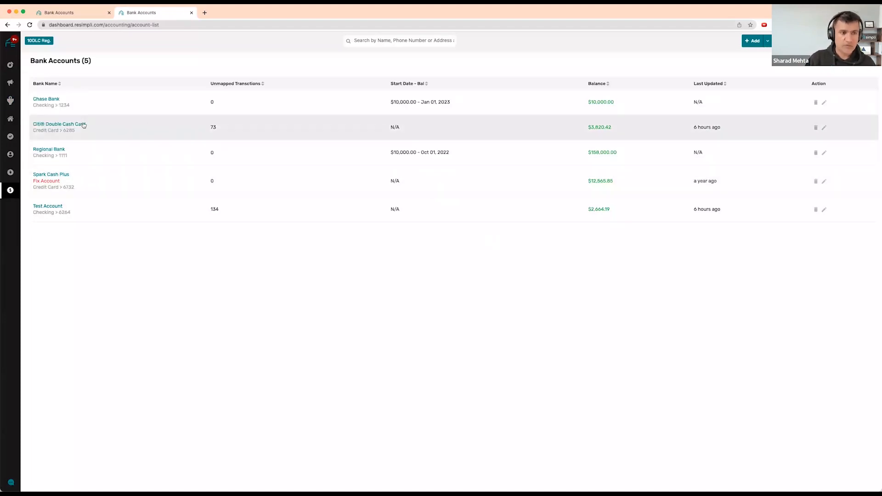
pyautogui.click(60, 150)
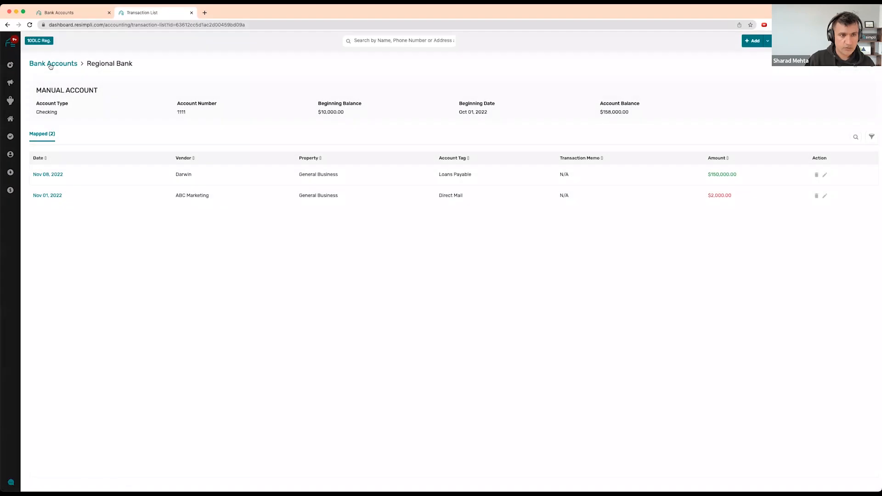
pyautogui.click(49, 63)
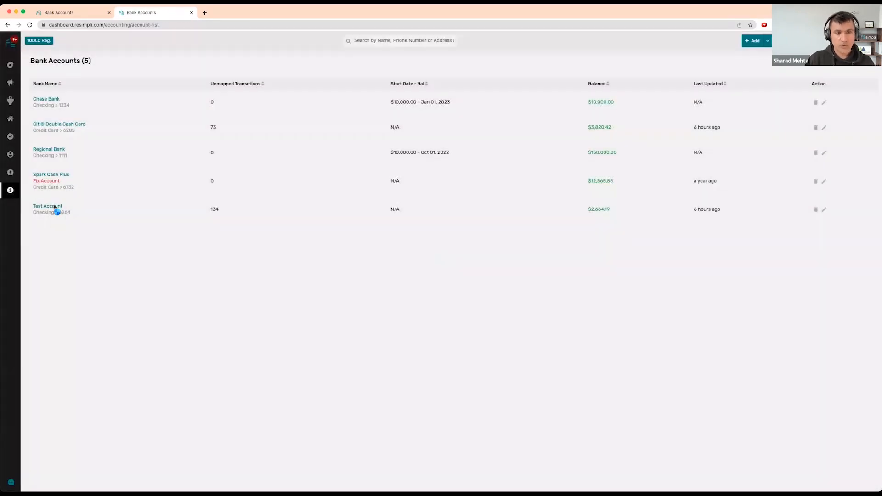
# Open Test Account's unrecognized transaction dated Feb 20, 2023 for editing and show its vendor choices
pyautogui.click(54, 207)
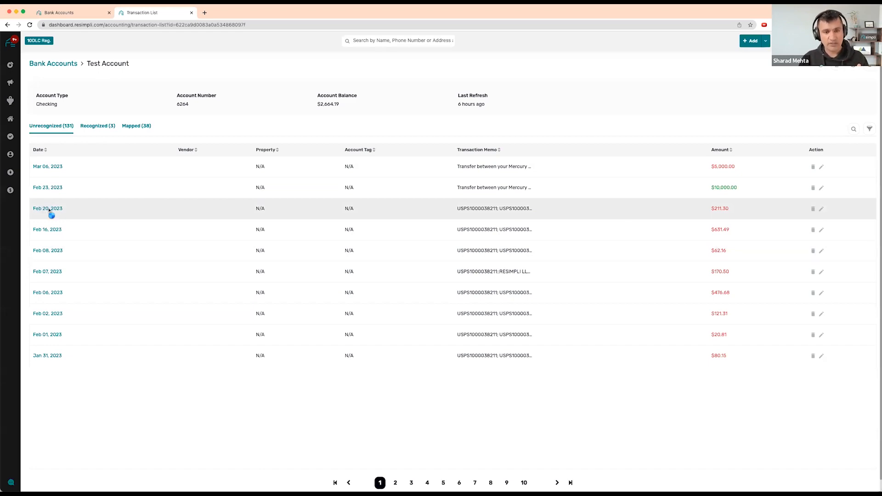
pyautogui.click(49, 209)
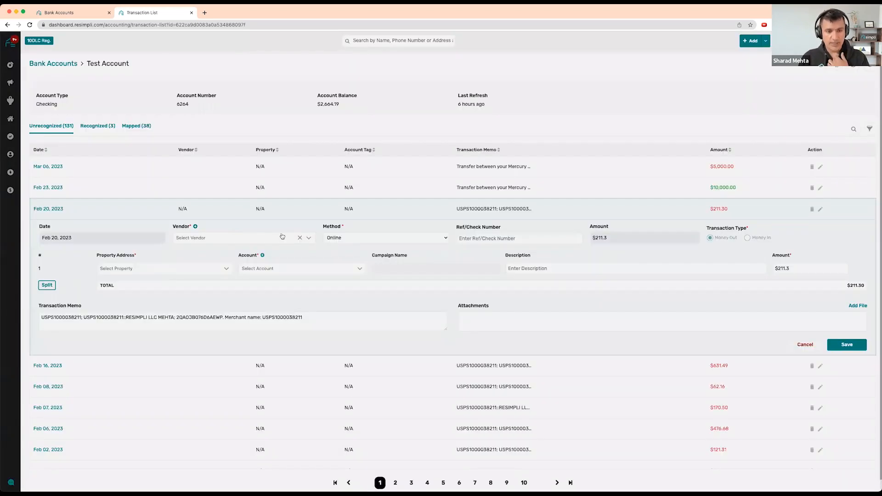
pyautogui.click(309, 242)
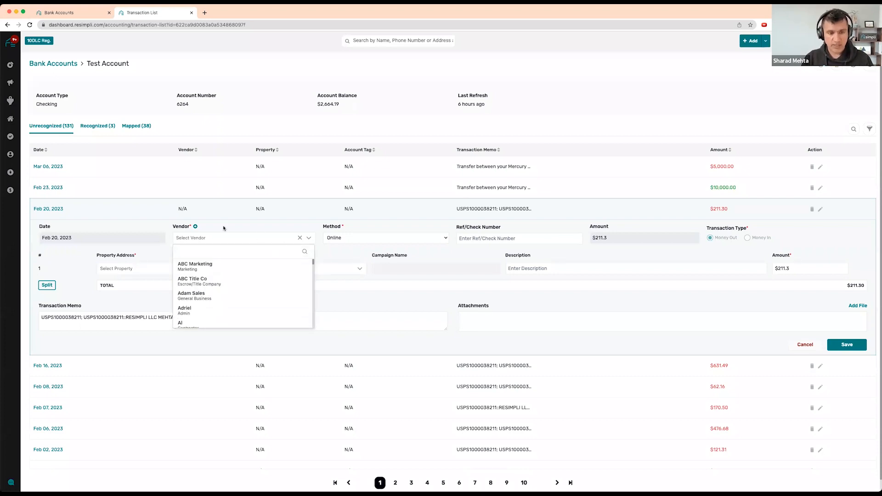
# Add a vendor named New Vendor Today to the transaction, with vendor type Contractor and sub type Flooring
pyautogui.click(195, 227)
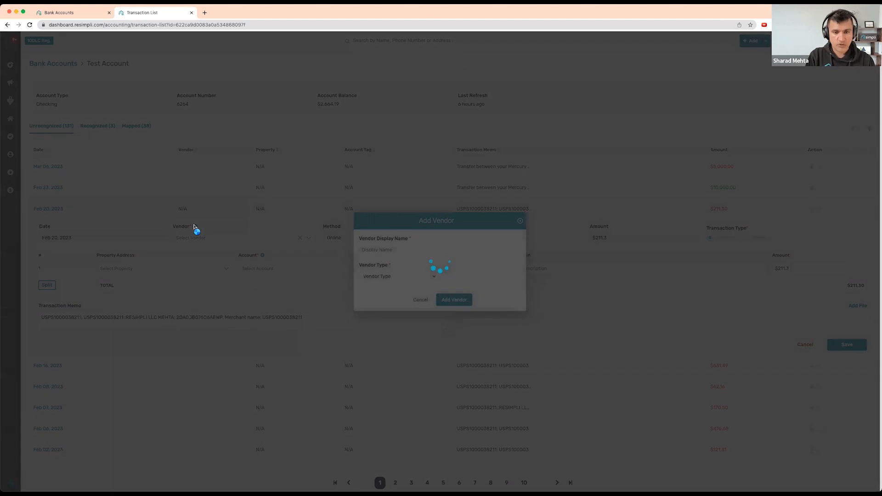
pyautogui.write('New Vendor Today')
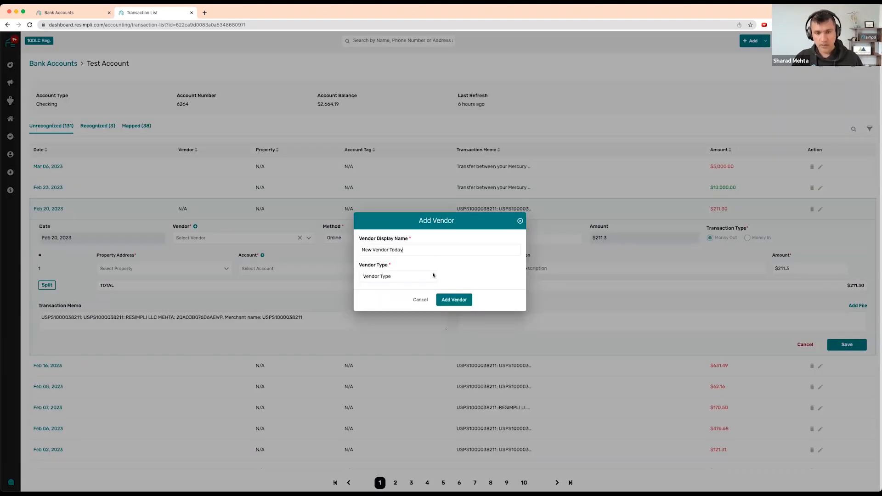
pyautogui.click(432, 276)
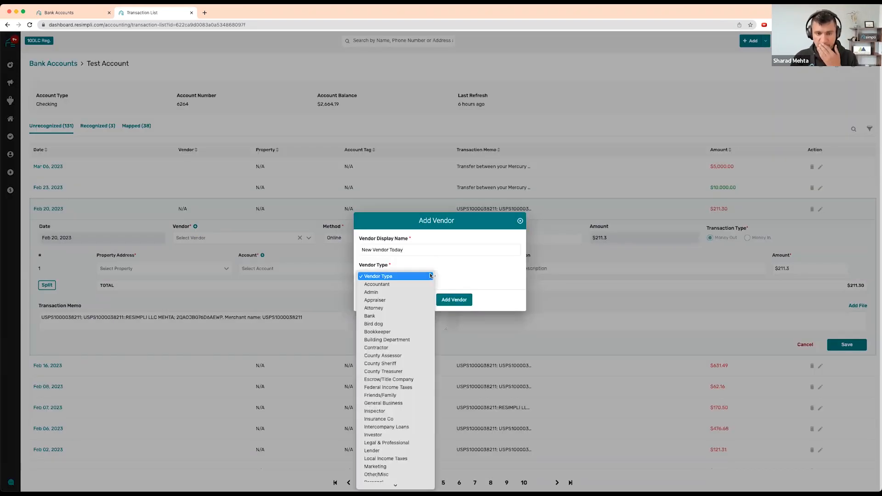
pyautogui.scroll(-3, 398, 312)
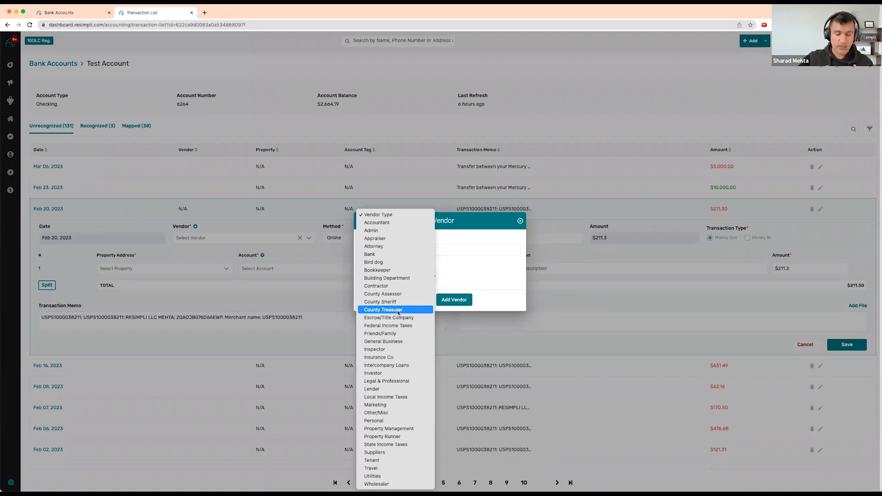
pyautogui.click(400, 287)
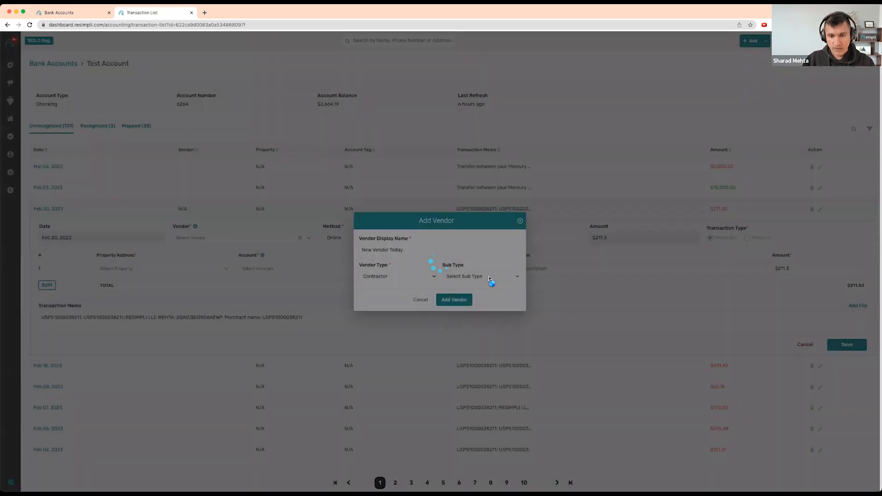
pyautogui.click(490, 277)
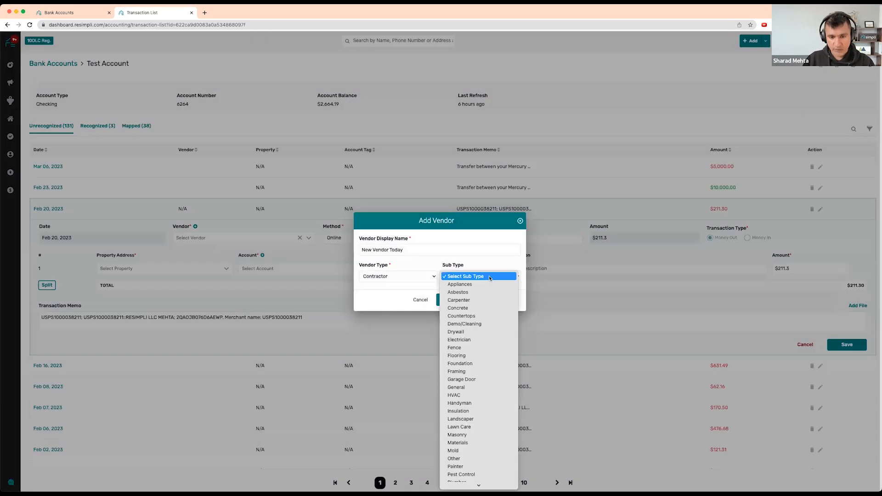
pyautogui.click(487, 355)
pyautogui.click(457, 300)
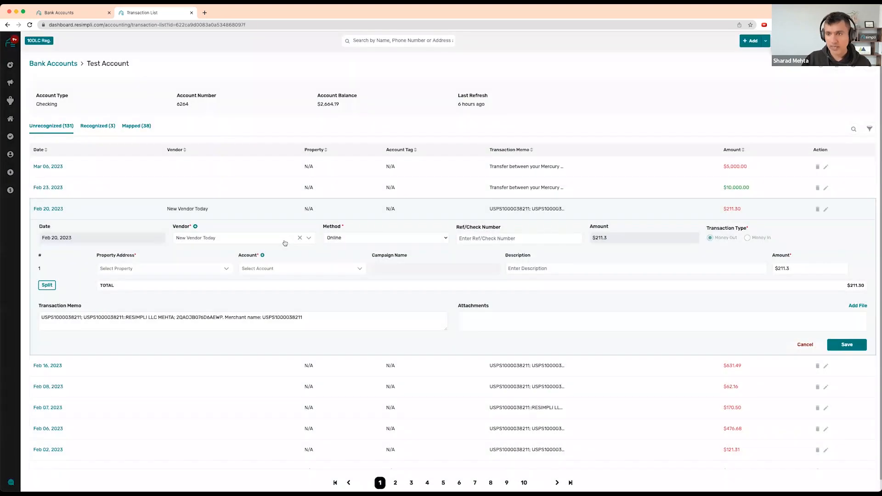
# Map the Feb 20, 2023 transaction to the General Business property and the Other Repairs Expense account, and save it
pyautogui.click(227, 270)
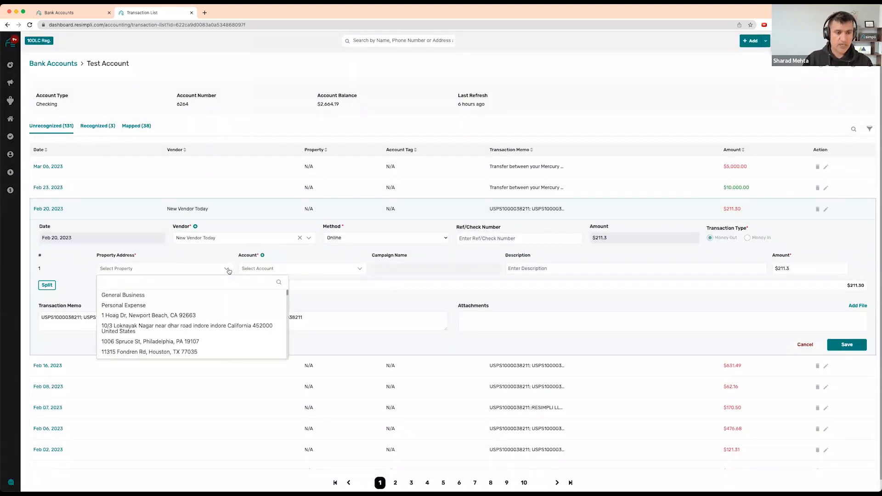
pyautogui.click(154, 298)
pyautogui.click(312, 274)
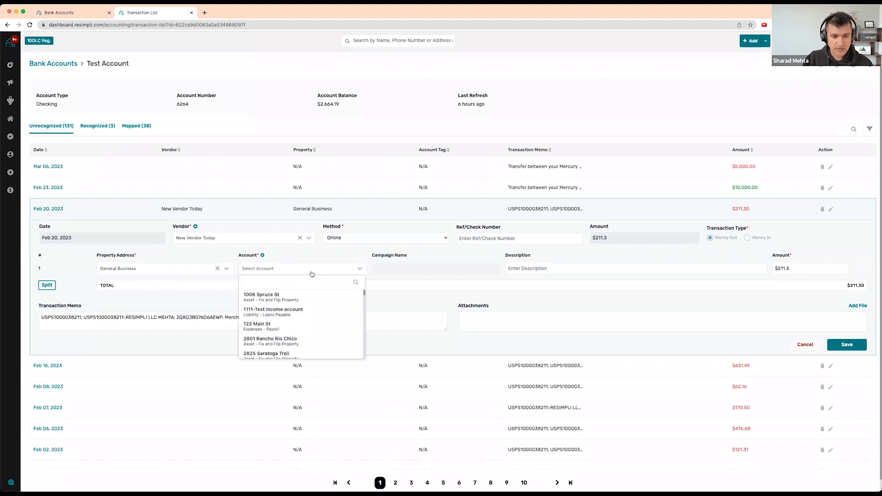
pyautogui.write('rep')
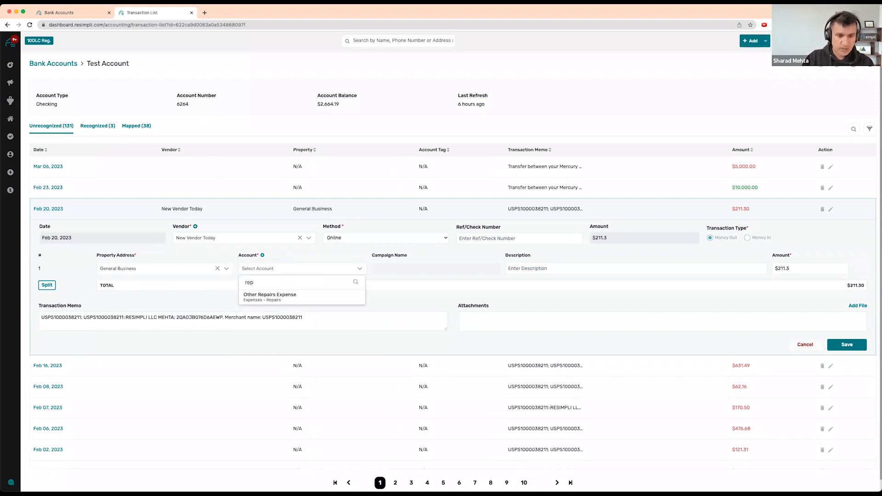
pyautogui.click(281, 295)
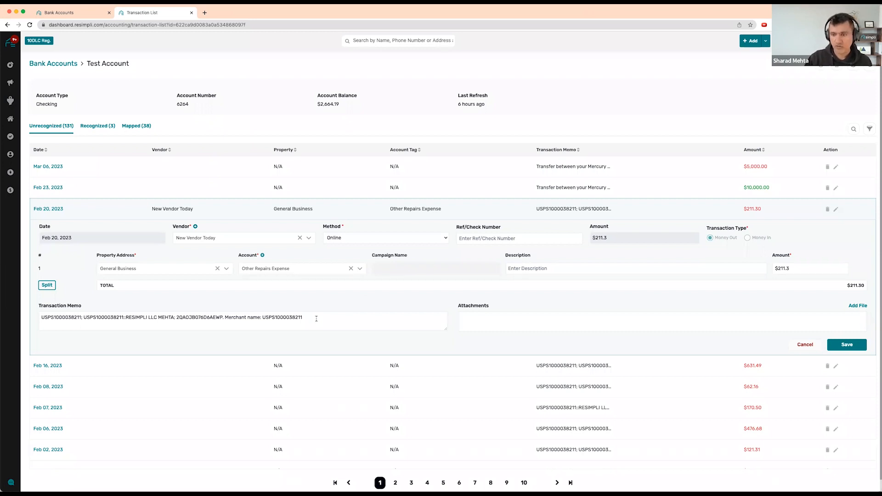
pyautogui.click(848, 346)
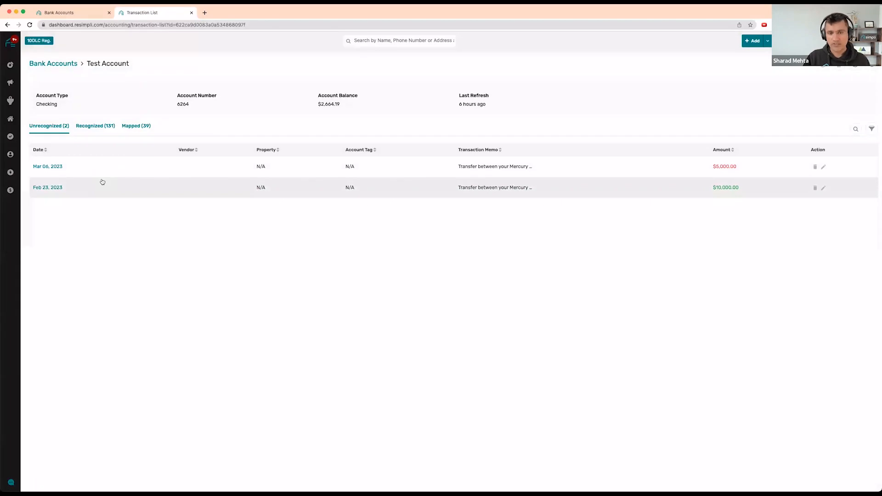
# Select all recognized transactions on the first page of Test Account's list and confirm them
pyautogui.click(88, 128)
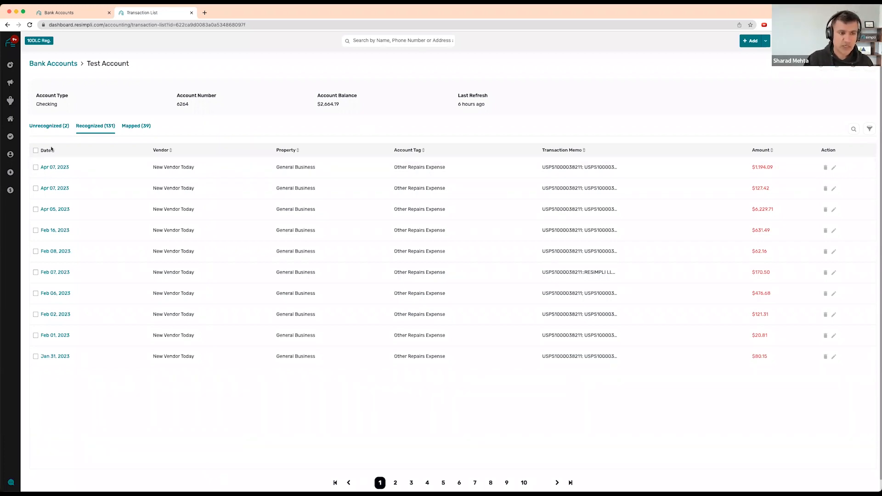
pyautogui.click(35, 151)
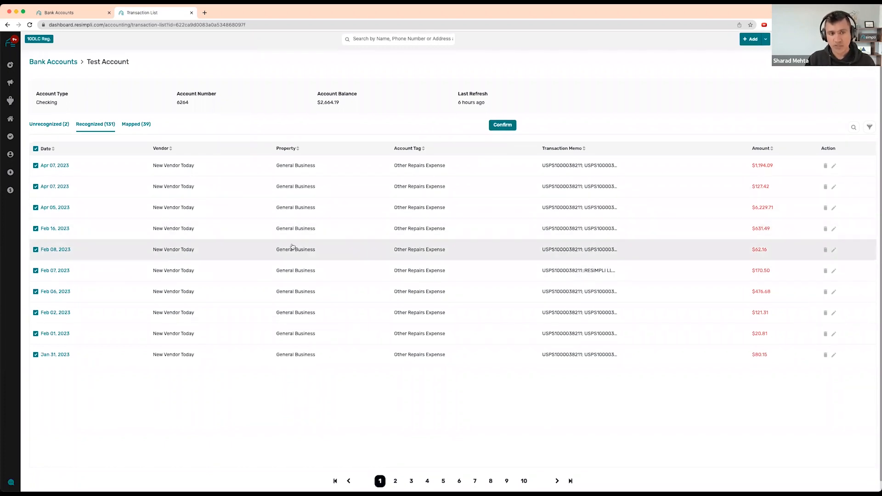
pyautogui.click(505, 129)
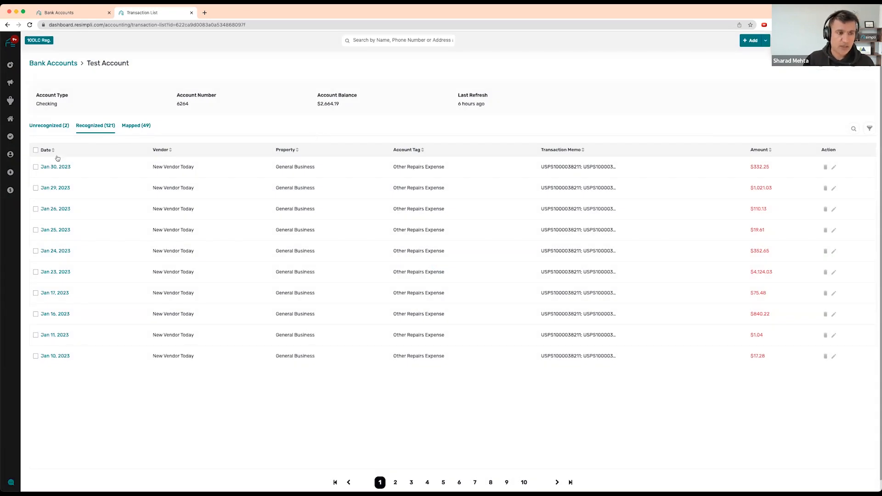
# Open the New Vendor Today contact record and view its financial transactions
pyautogui.moveTo(10, 155)
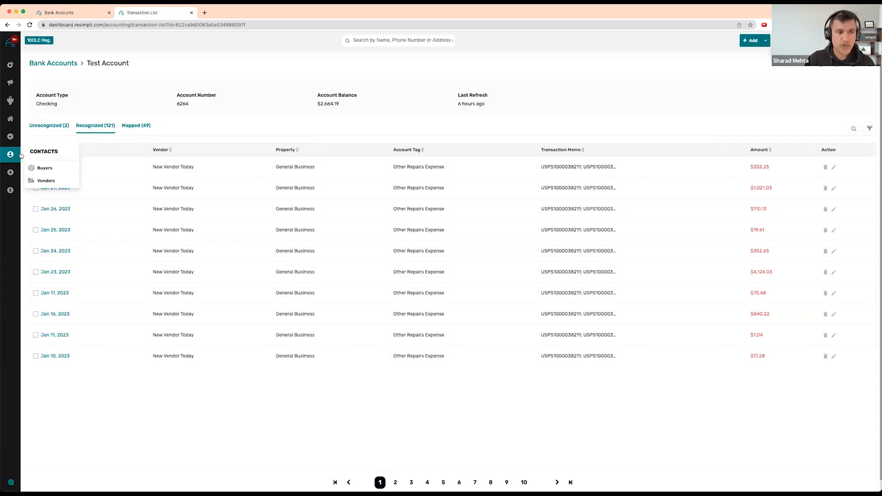
pyautogui.click(43, 181)
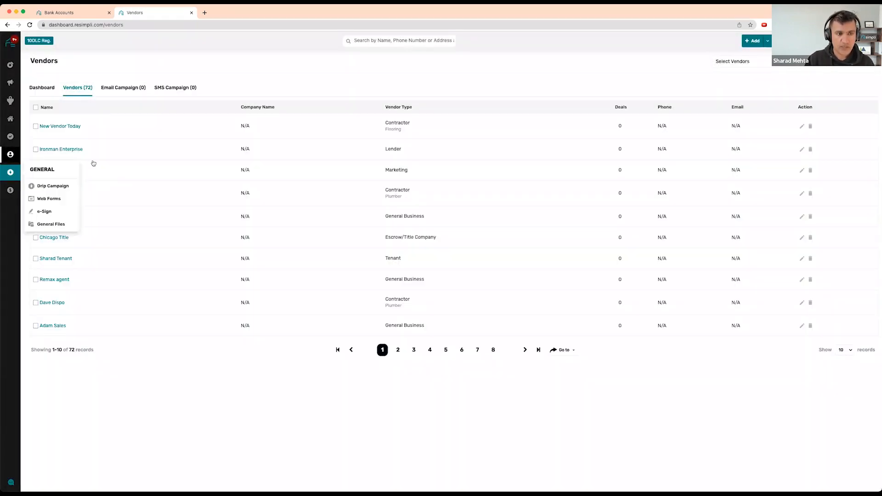
pyautogui.click(70, 127)
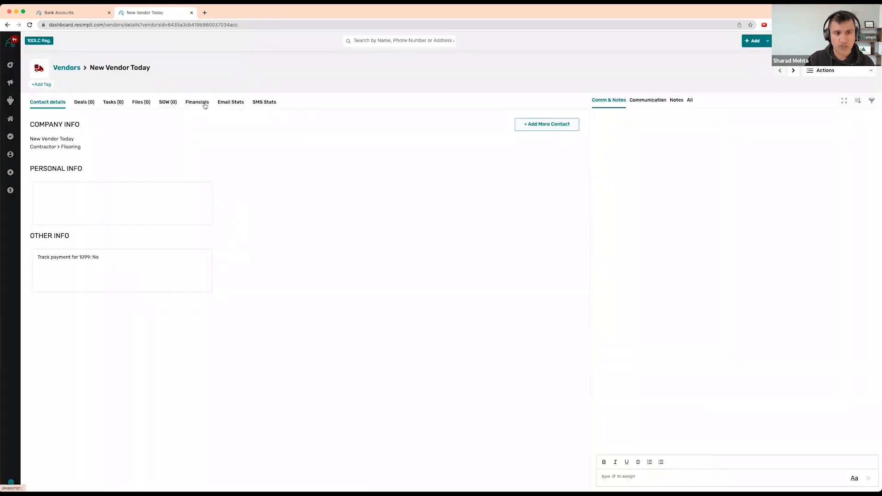
pyautogui.click(197, 102)
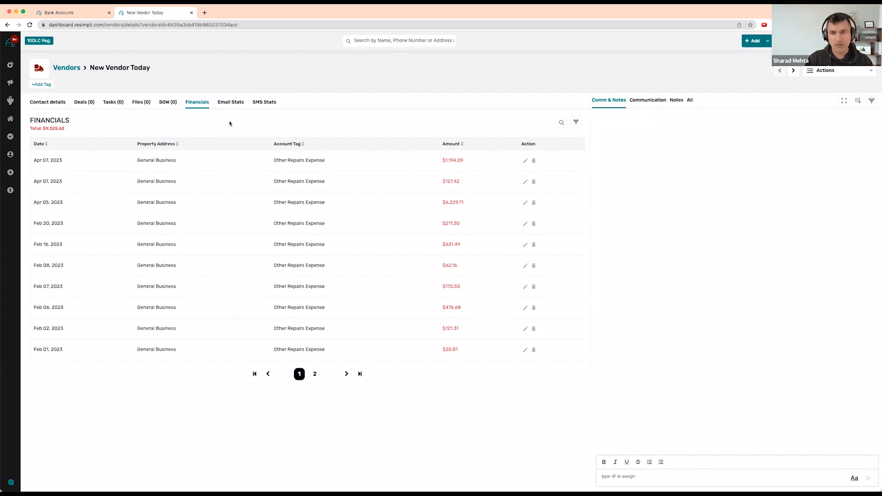
# Open the Income Statement report and view the transactions behind its Other Repairs Expense line
pyautogui.moveTo(10, 191)
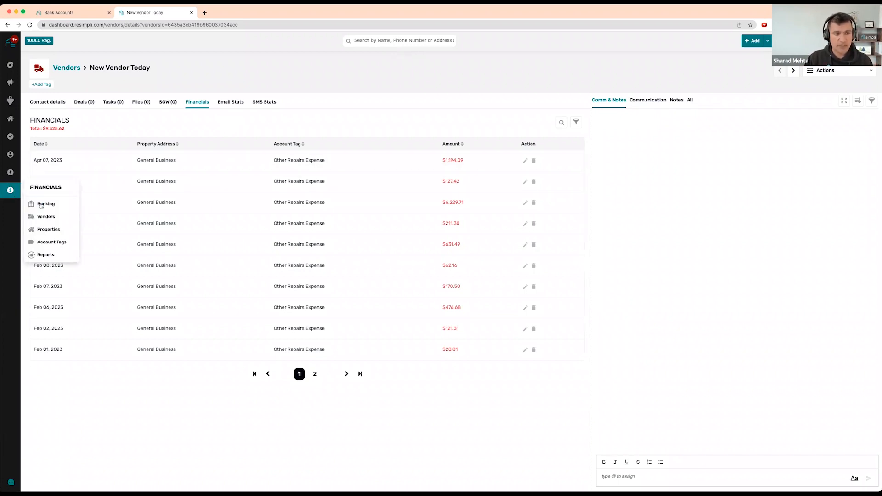
pyautogui.click(45, 255)
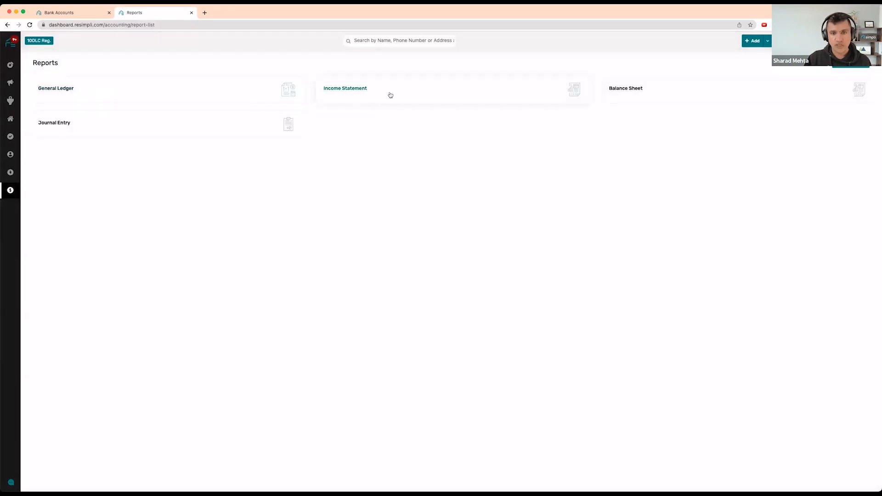
pyautogui.click(351, 92)
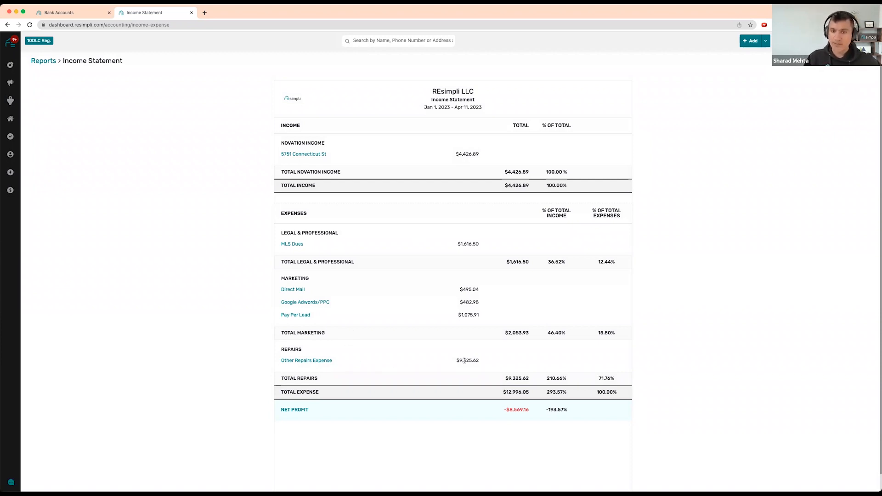
pyautogui.click(312, 361)
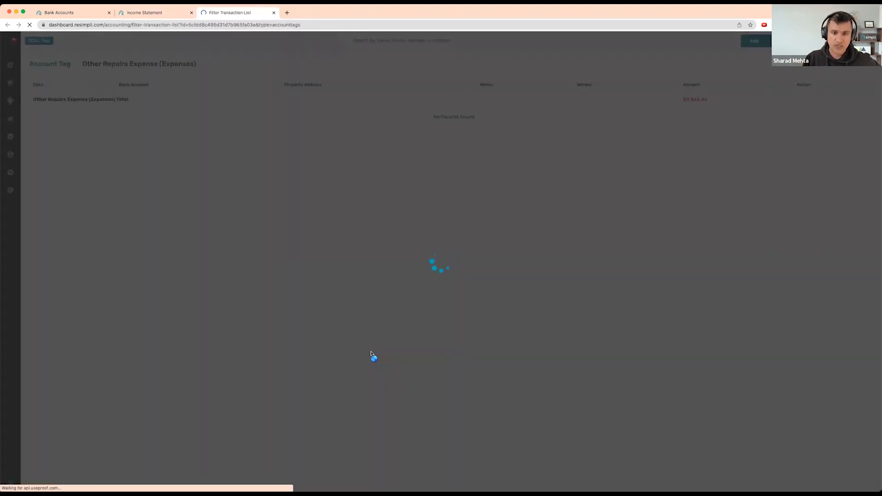